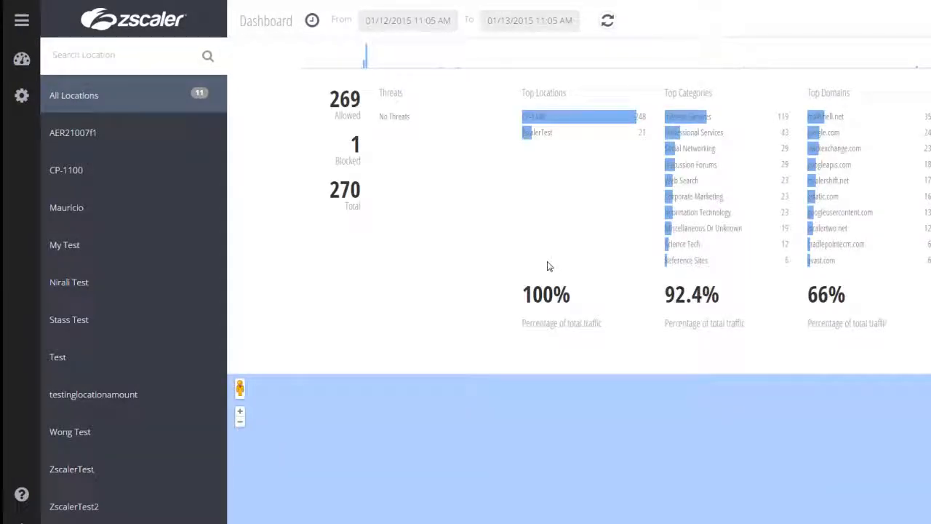
# - Start a new policy in the administration settings, view the Strict filter's categories, and name the policy Zscaler Policy #001
pyautogui.click(27, 106)
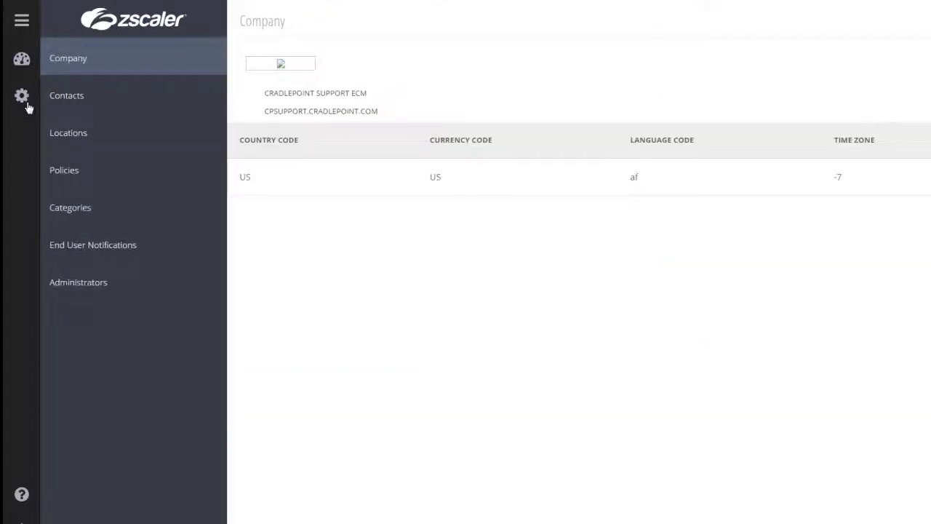
pyautogui.click(115, 176)
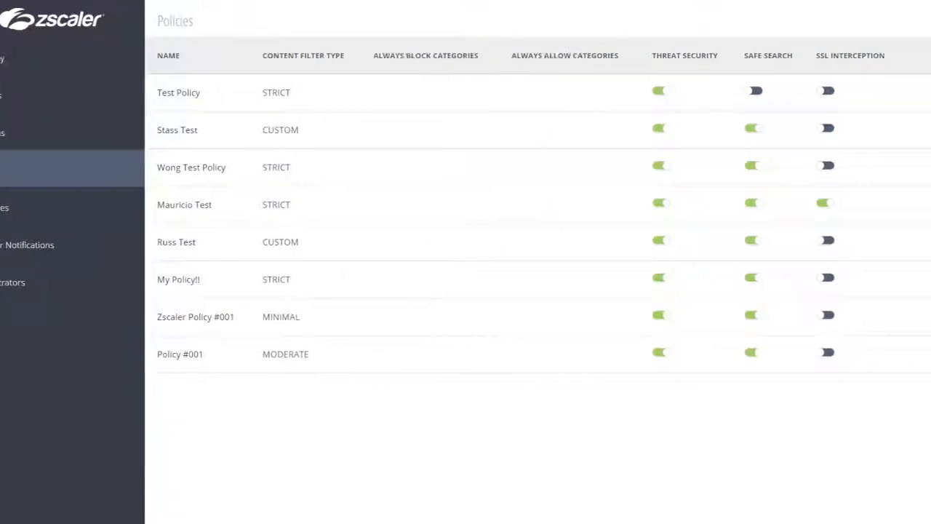
pyautogui.click(913, 22)
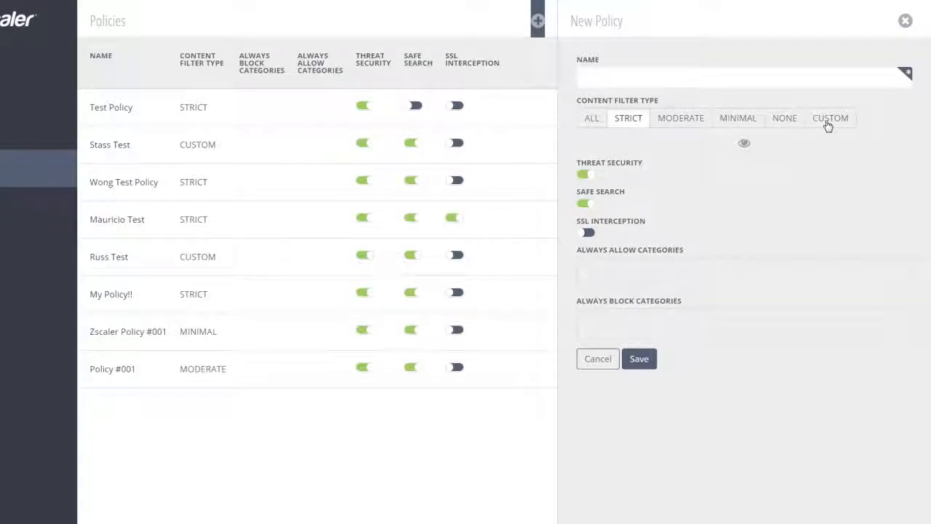
pyautogui.click(744, 145)
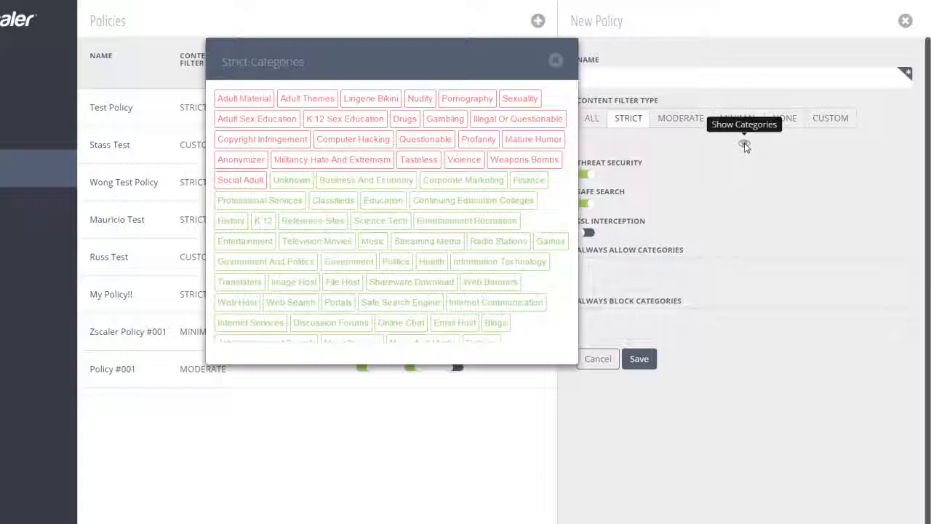
pyautogui.click(555, 60)
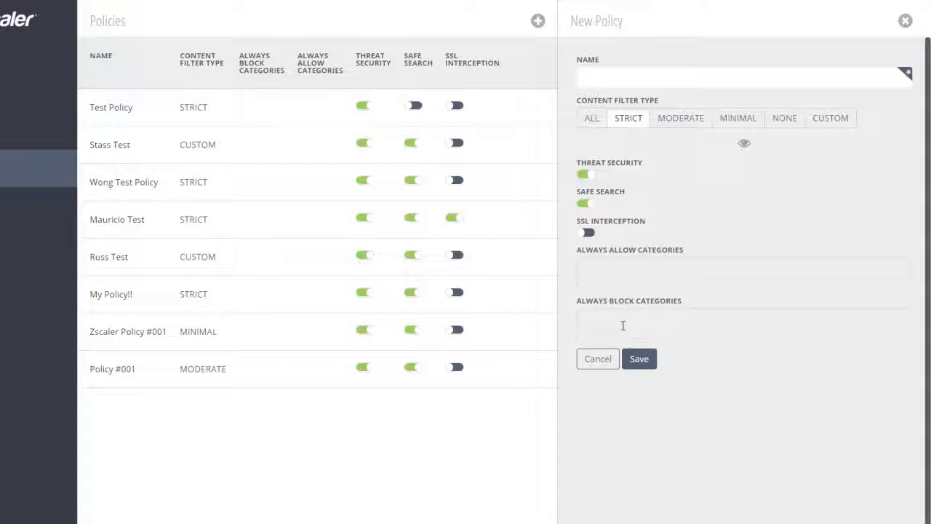
pyautogui.click(595, 84)
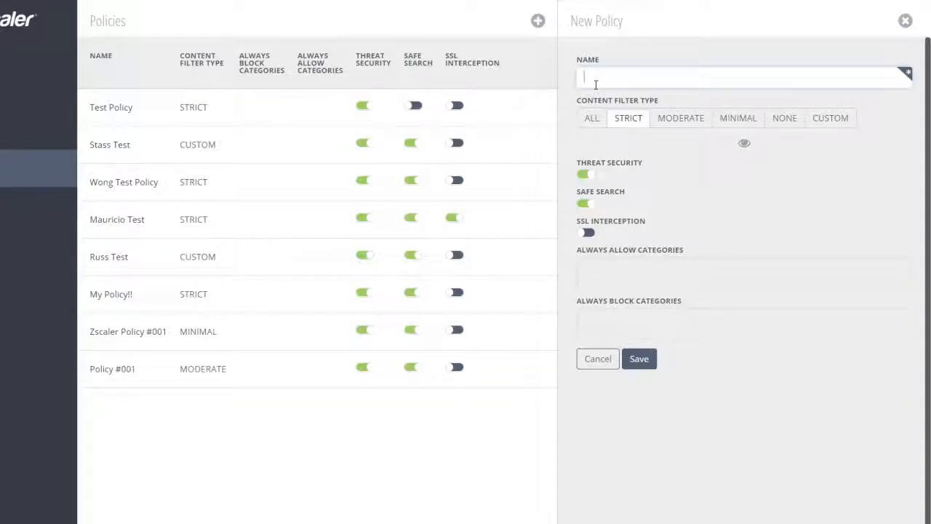
pyautogui.write('Zscaler Policy #001')
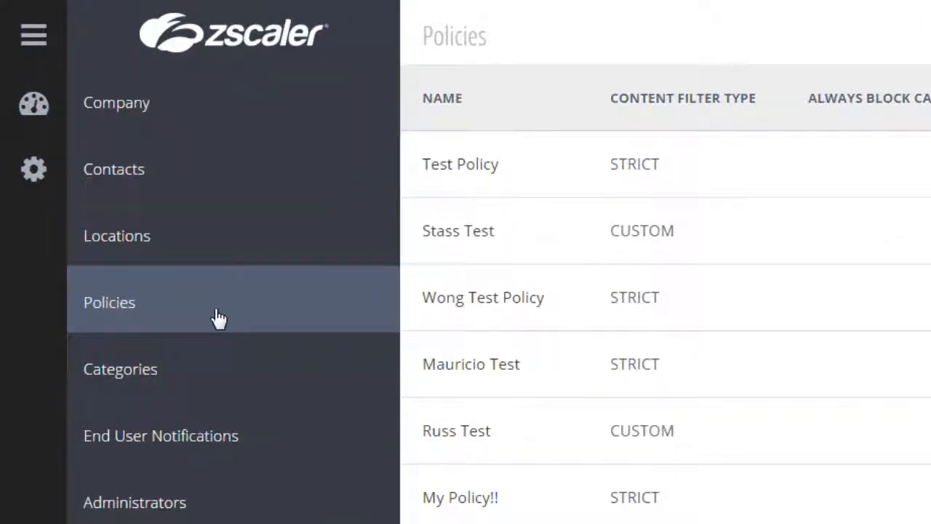
# - Start a new location named Policy#001 with the description 2100 policy, and assign it Zscaler Policy #001
pyautogui.click(209, 244)
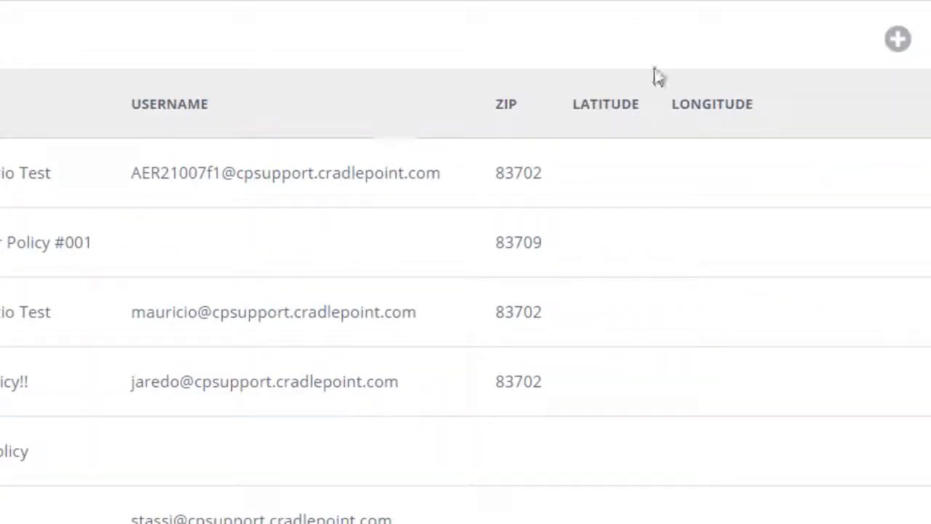
pyautogui.click(899, 42)
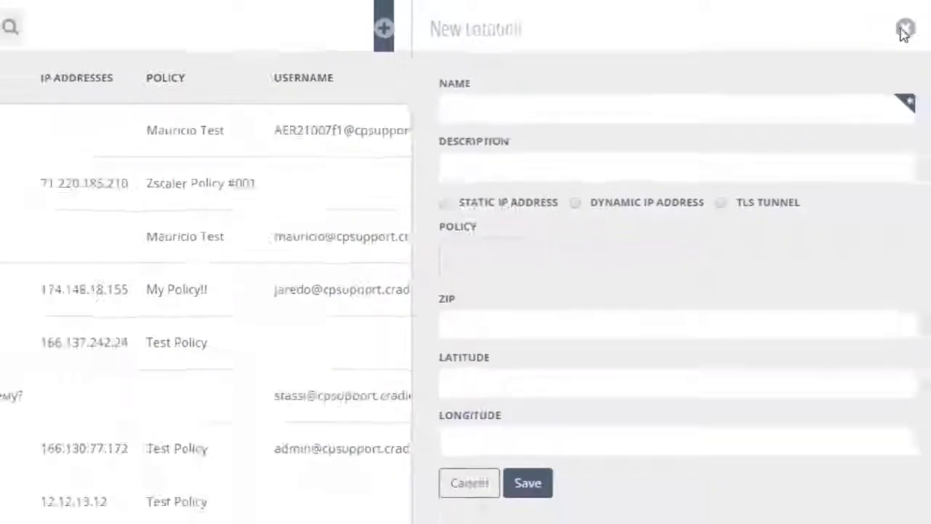
pyautogui.click(716, 111)
pyautogui.write('Poli')
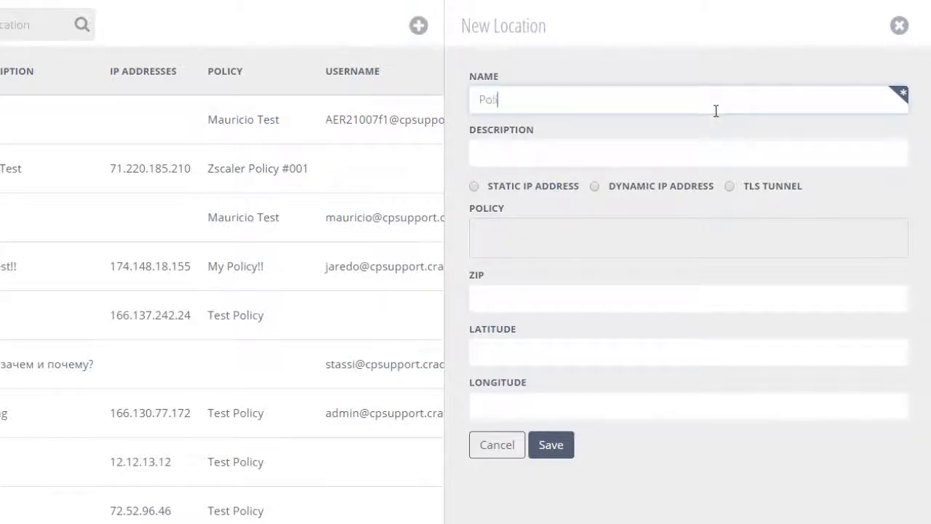
pyautogui.write('cy#001')
pyautogui.click(689, 154)
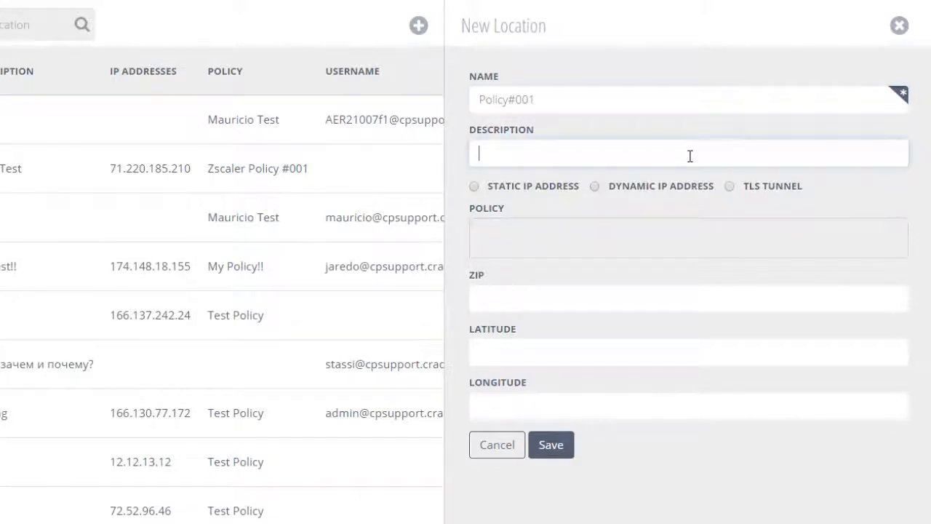
pyautogui.write('2100 policy')
pyautogui.click(703, 241)
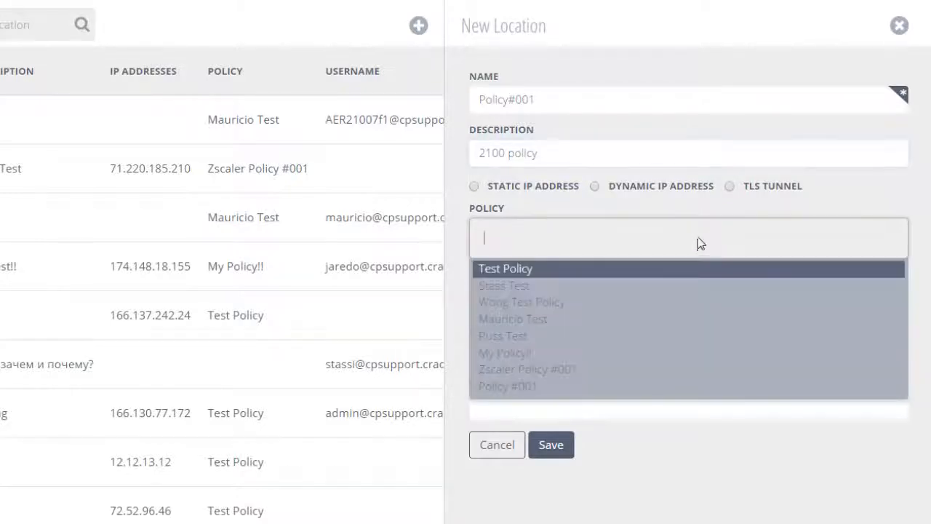
pyautogui.click(657, 371)
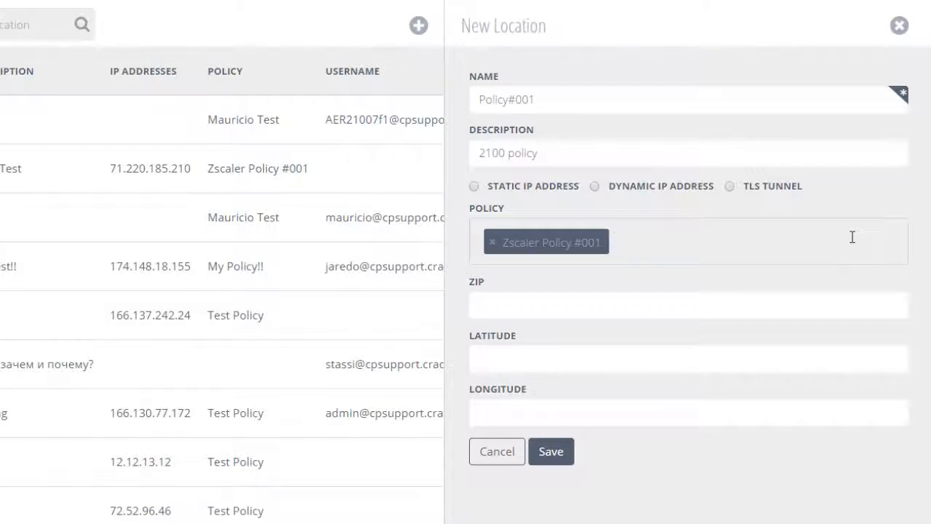
# - View the new location's TLS Tunnel and Dynamic IP Address options, and select Static IP Address as its connection type
pyautogui.click(730, 187)
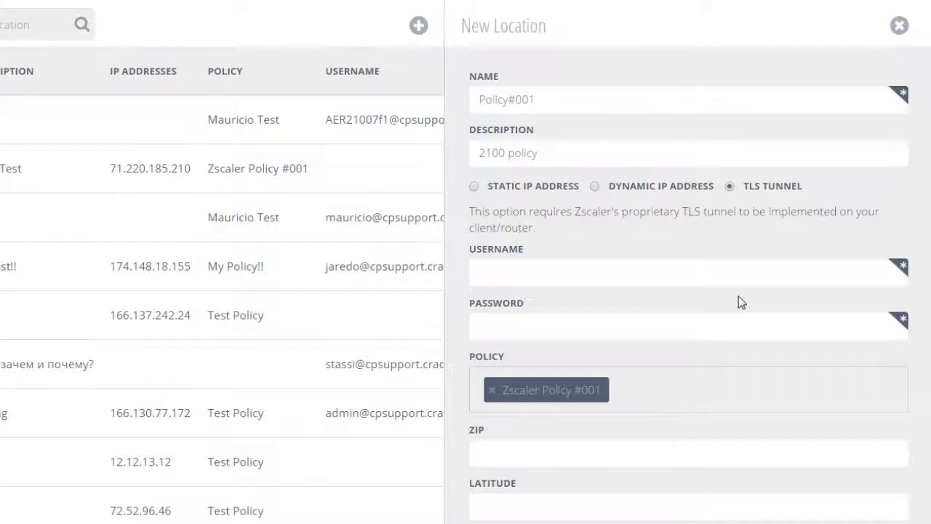
pyautogui.click(595, 187)
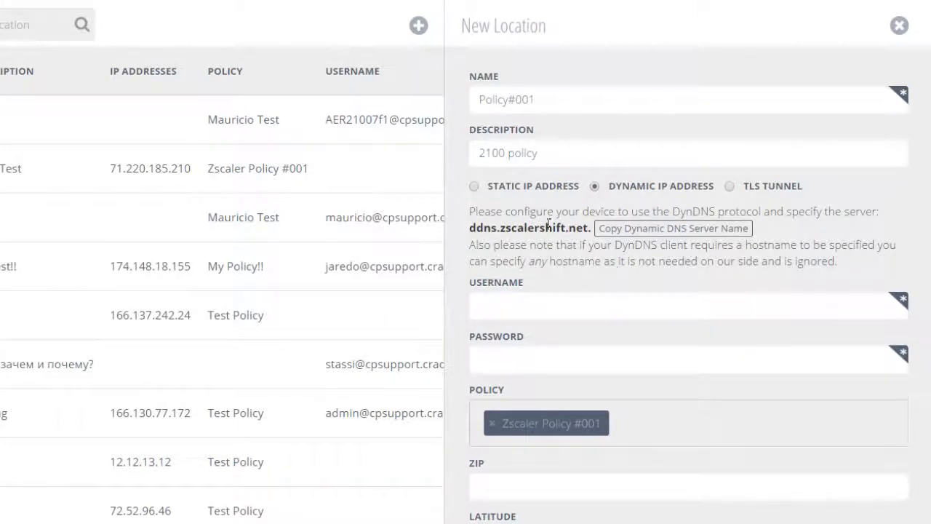
pyautogui.click(474, 187)
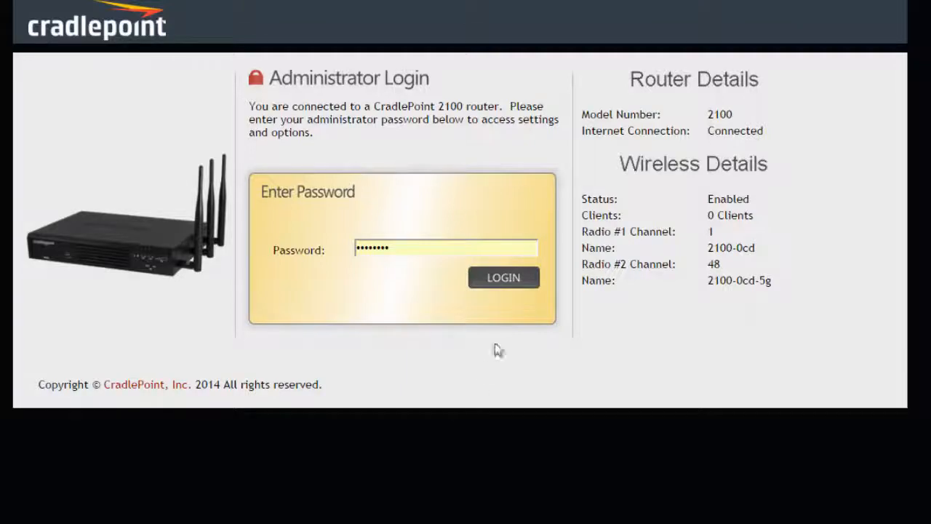
# - Log in to the CradlePoint 2100 router's administration page and open the Cloud Based Filtering/Security settings under Content Filtering
pyautogui.click(526, 285)
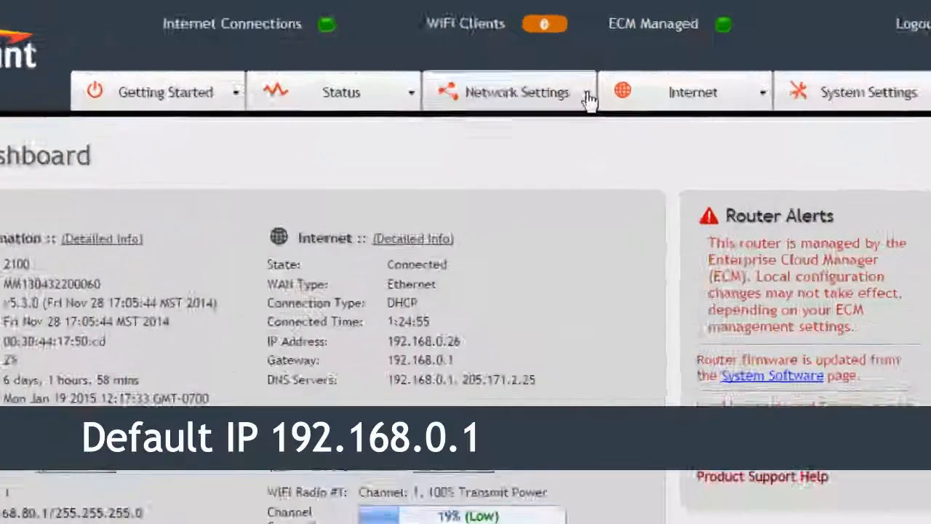
pyautogui.click(609, 80)
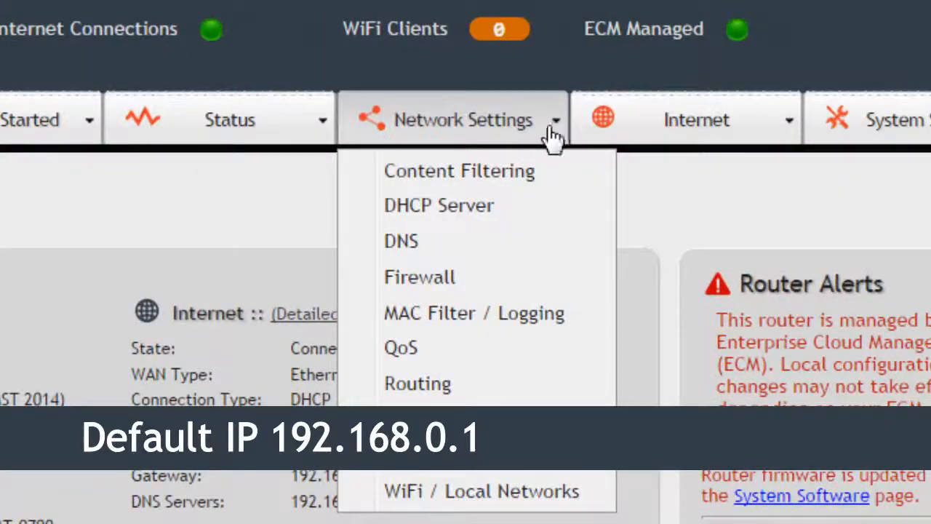
pyautogui.click(557, 179)
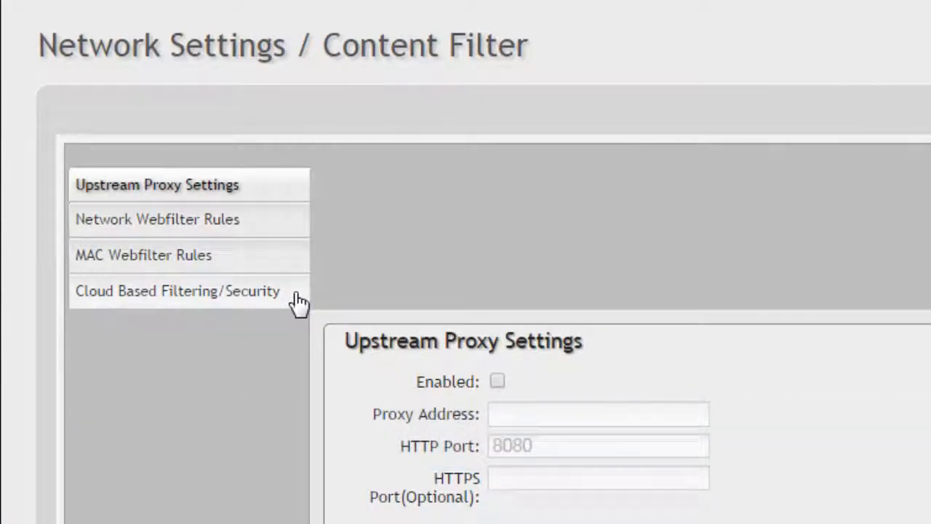
pyautogui.click(298, 302)
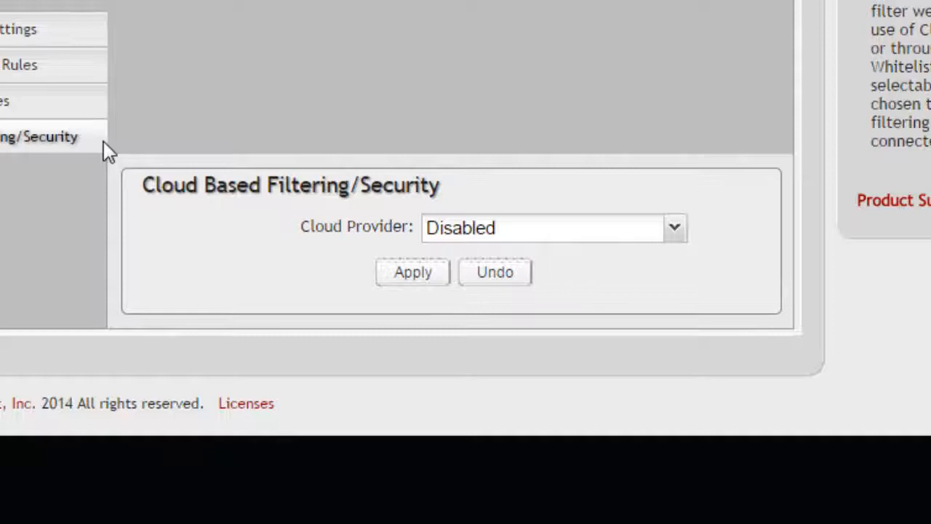
# - Set the cloud provider to Zscaler Internet Security and its mode to TLS Tunnel
pyautogui.click(678, 229)
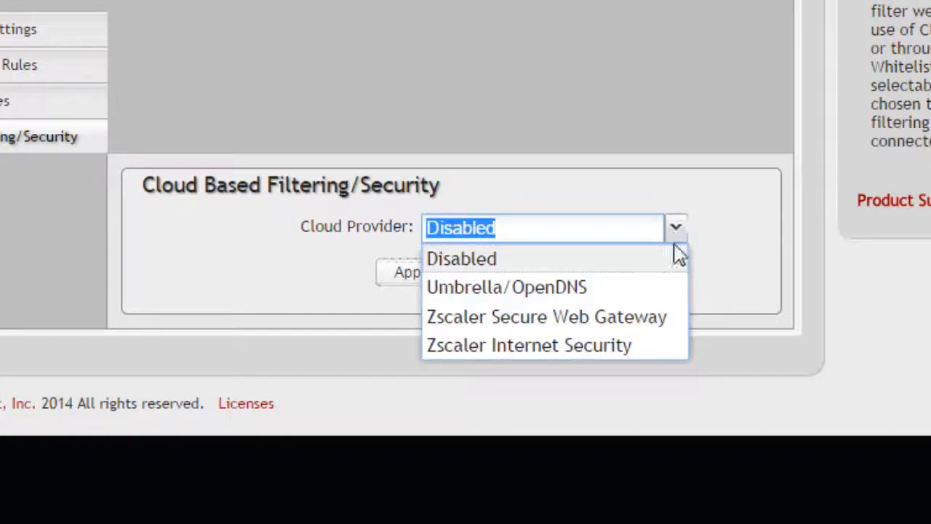
pyautogui.click(674, 347)
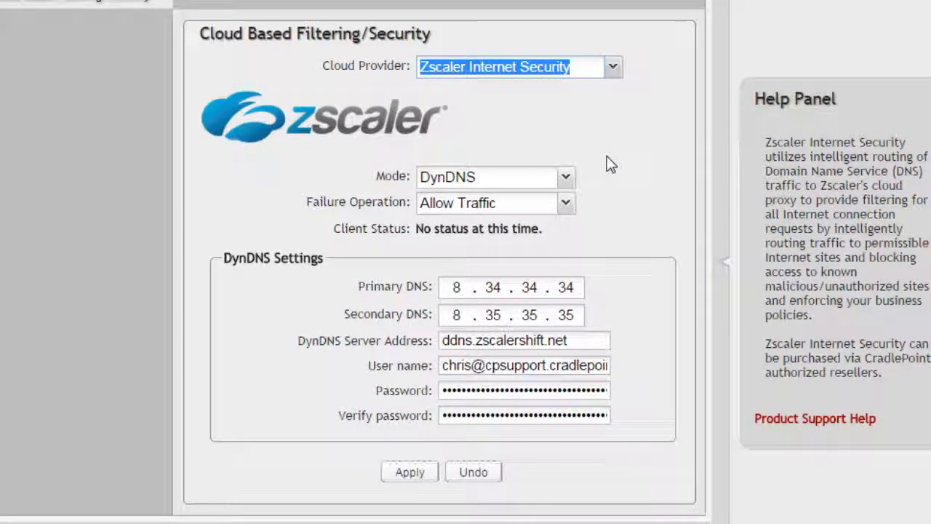
pyautogui.click(566, 181)
pyautogui.click(566, 180)
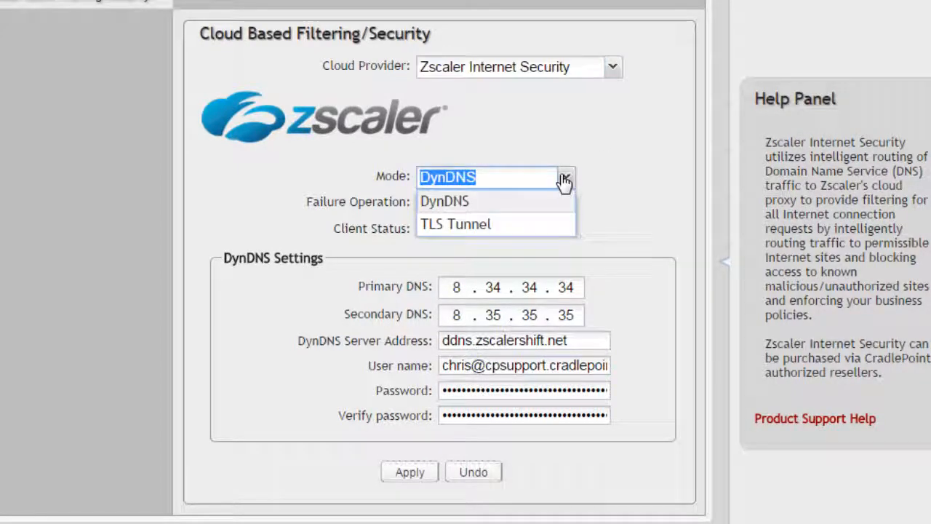
pyautogui.click(565, 222)
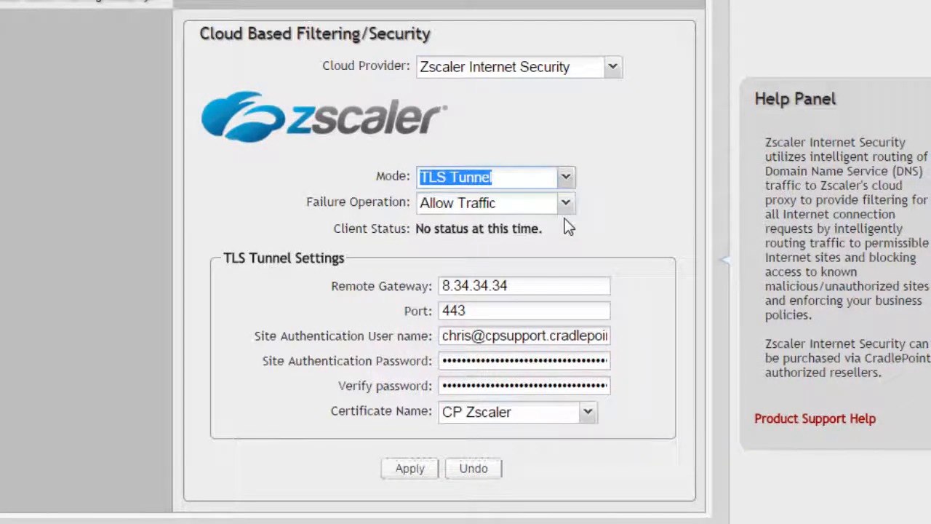
# - Set the failure operation to Allow Traffic and apply the TLS tunnel settings, enabling Force All DNS Requests to Router
pyautogui.click(567, 204)
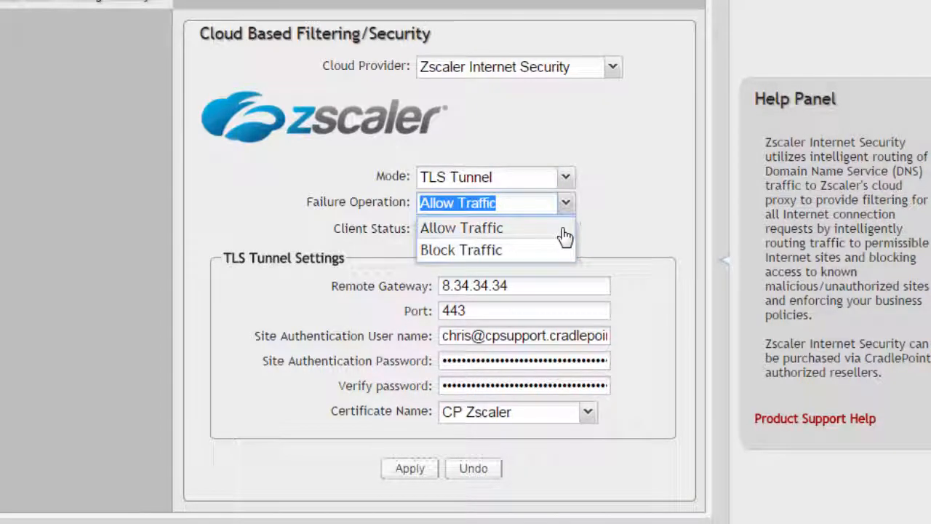
pyautogui.click(559, 228)
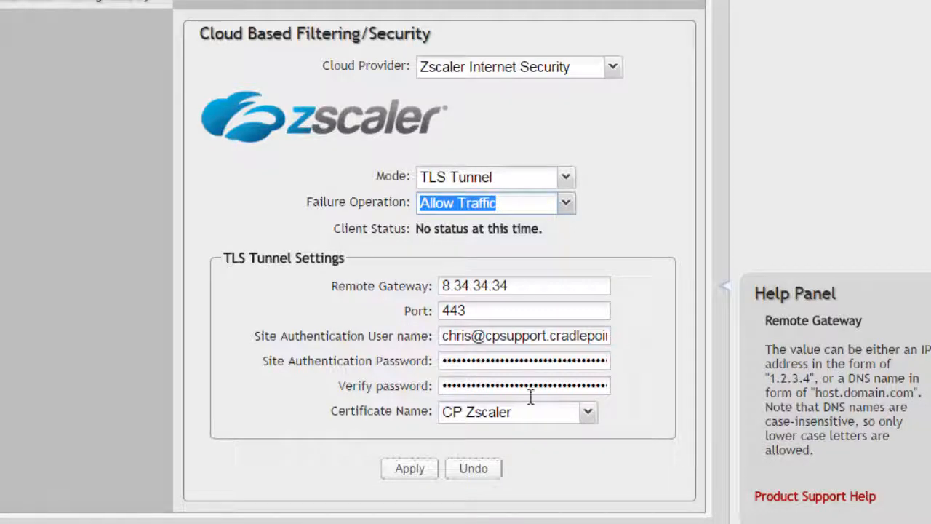
pyautogui.click(412, 469)
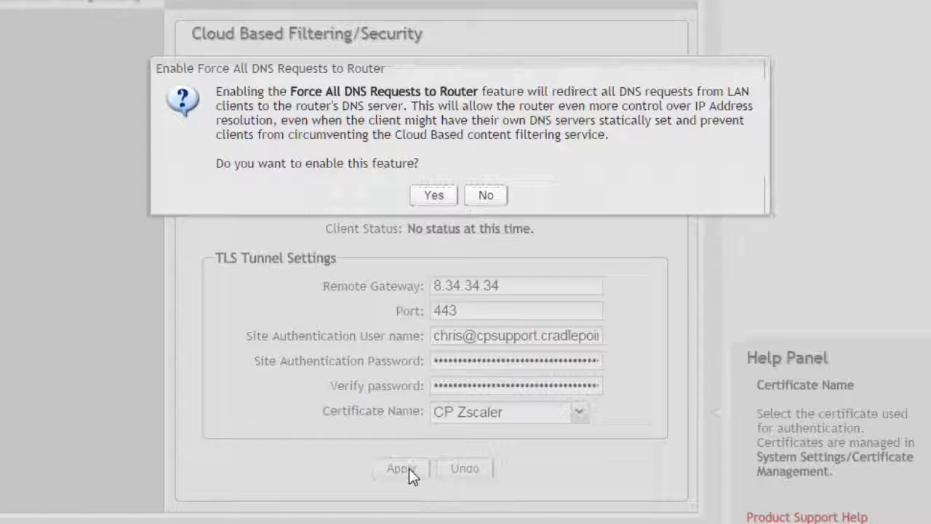
pyautogui.click(441, 205)
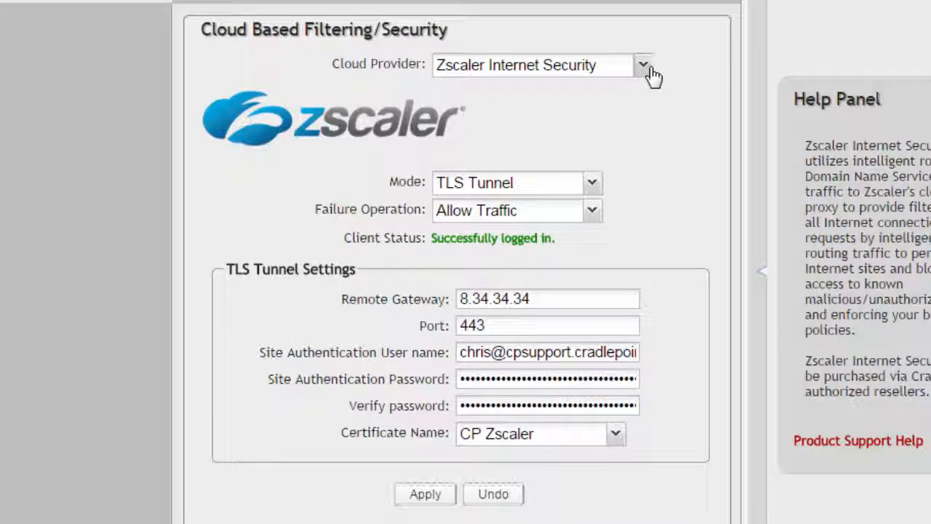
# - Keep Zscaler Internet Security as the cloud provider and switch its mode to DynDNS
pyautogui.click(649, 72)
pyautogui.click(643, 66)
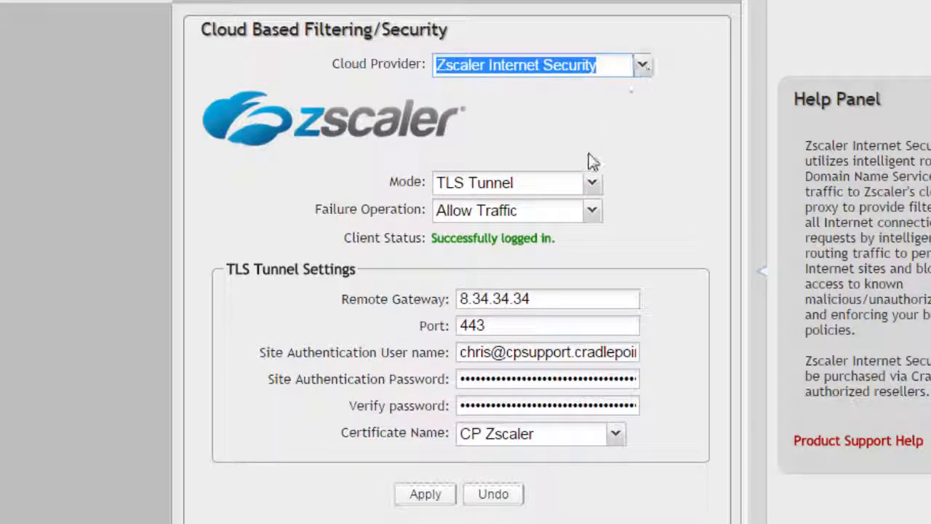
pyautogui.click(598, 188)
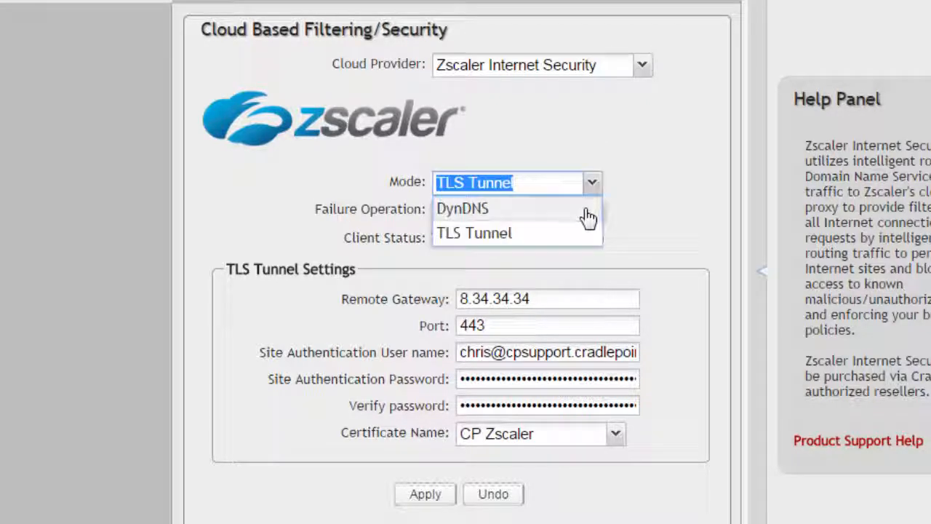
pyautogui.click(588, 209)
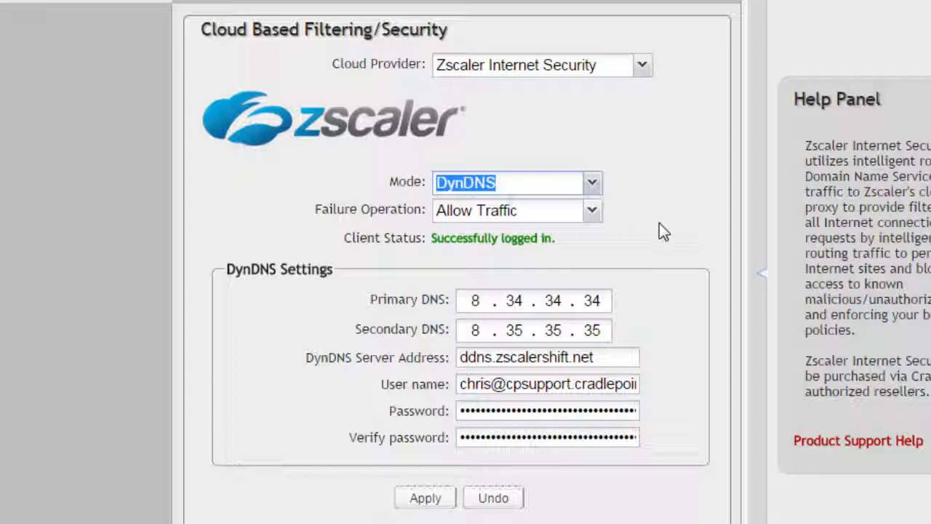
pyautogui.moveTo(664, 309)
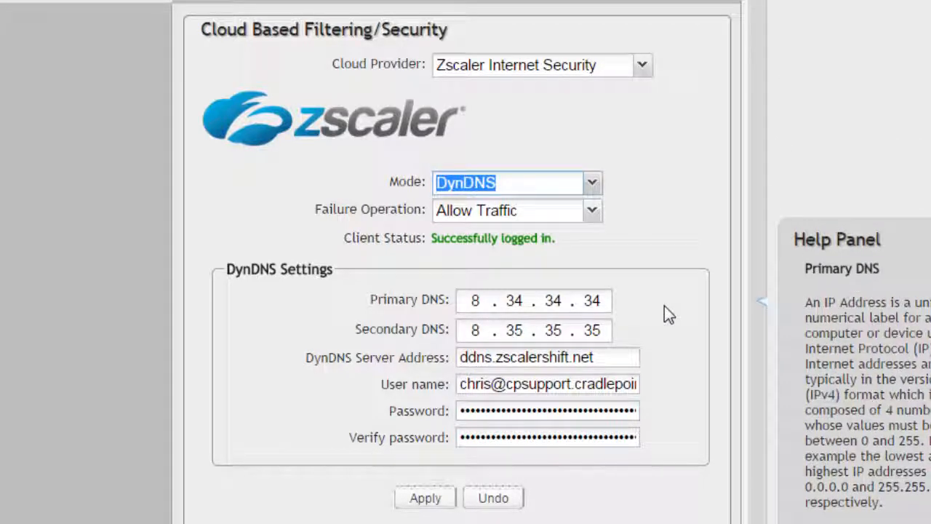